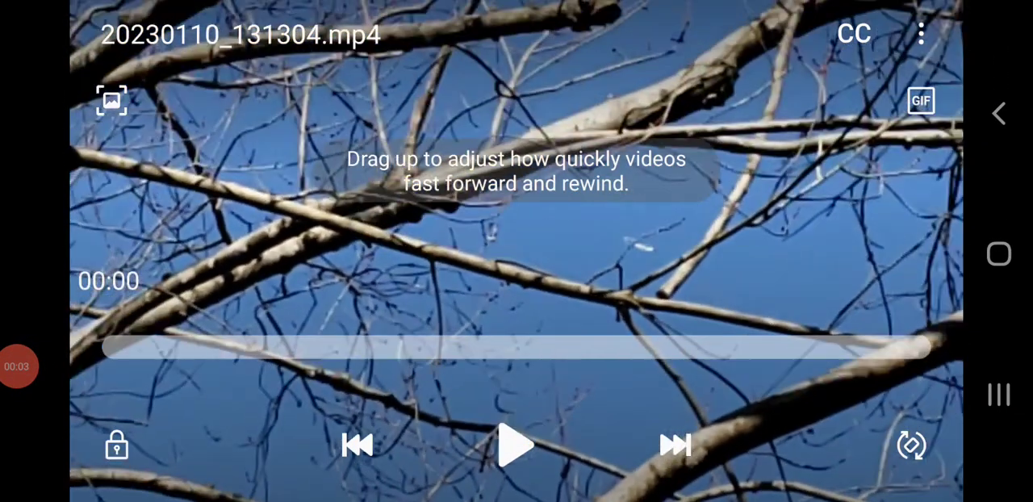
Scrub the first branch video slightly, then return to the gallery and move to the next clip.
drag(323, 202, 315, 202)
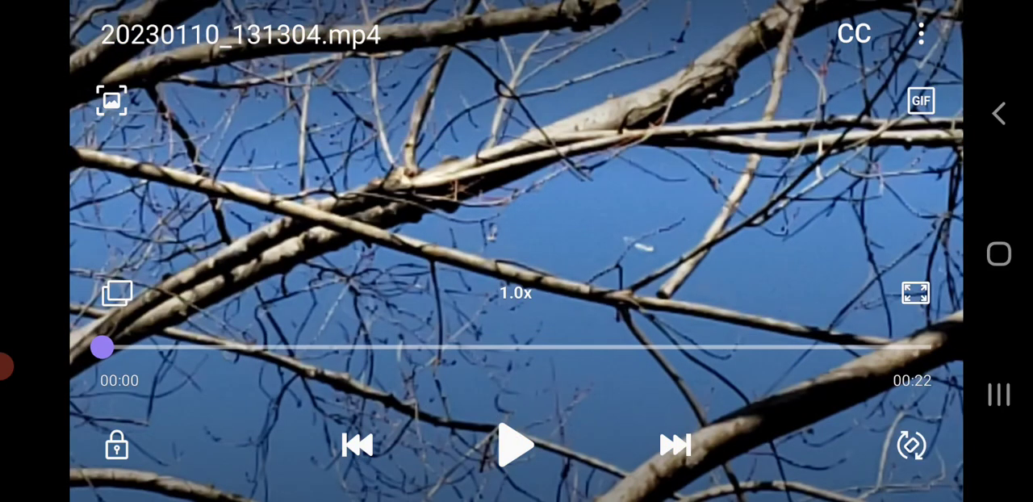
click(999, 113)
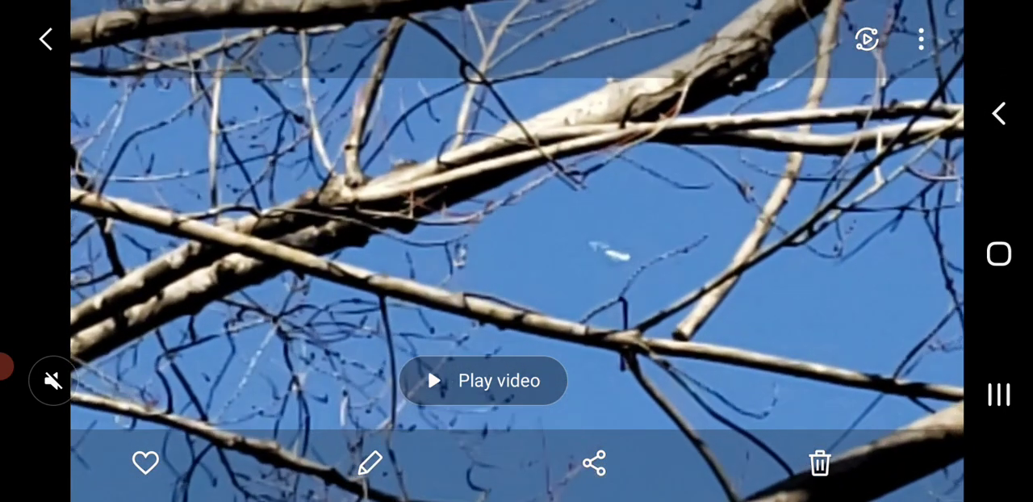
drag(726, 242, 242, 243)
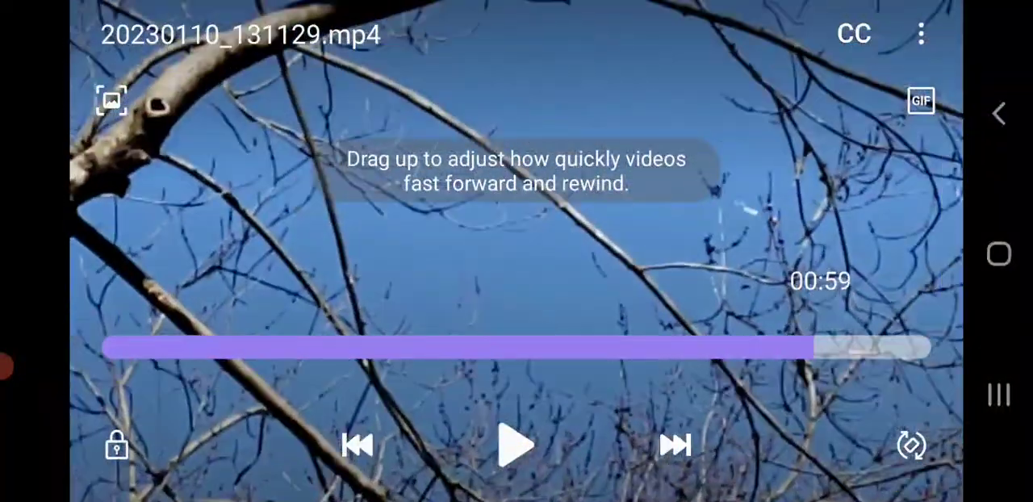
Scrub 20230110_131129.mp4 forward in small steps from about 00:59 to 01:03.
mouse_move(813, 347)
mouse_down()
mouse_move(780, 347)
mouse_move(817, 347)
mouse_up()
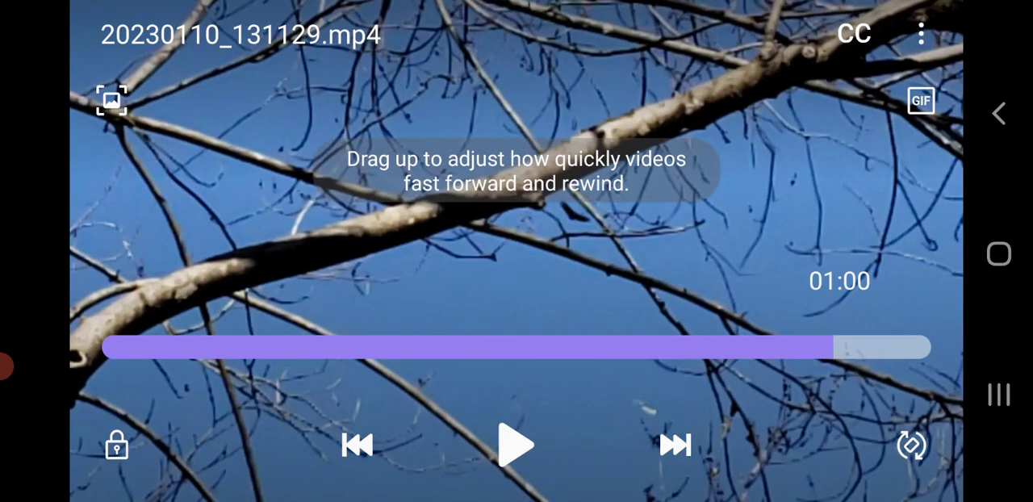
mouse_move(832, 347)
mouse_down()
mouse_move(865, 347)
mouse_move(846, 347)
mouse_up()
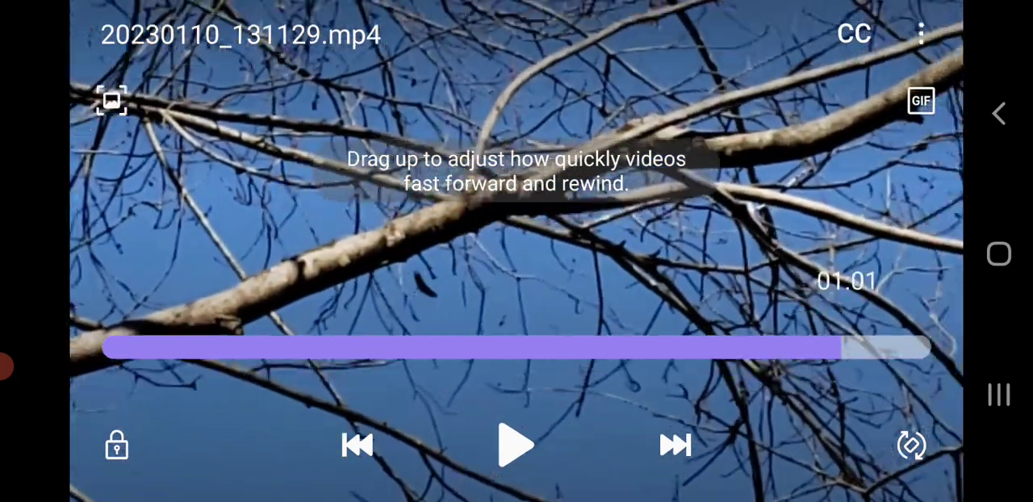
drag(842, 347, 930, 347)
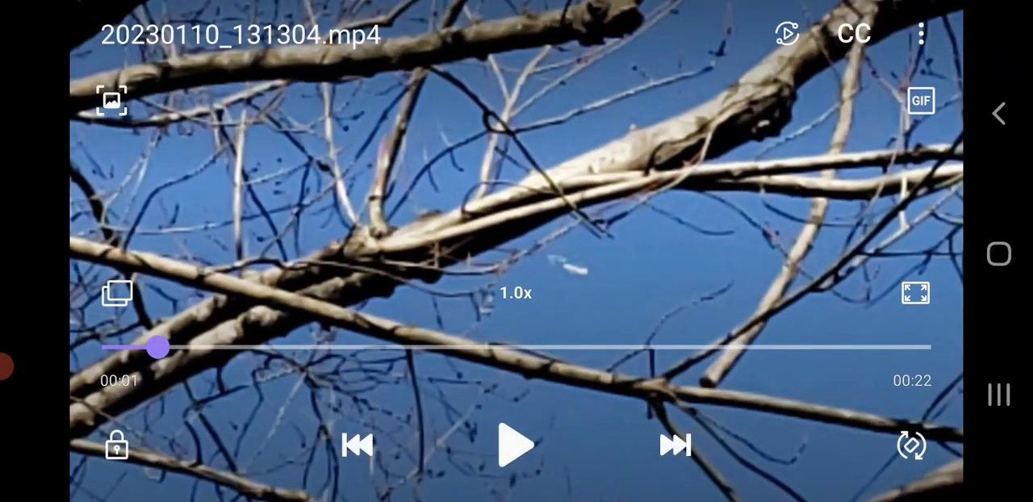
Rewind 20230110_131304.mp4 to 00:00, then nudge it slightly forward.
drag(157, 347, 112, 347)
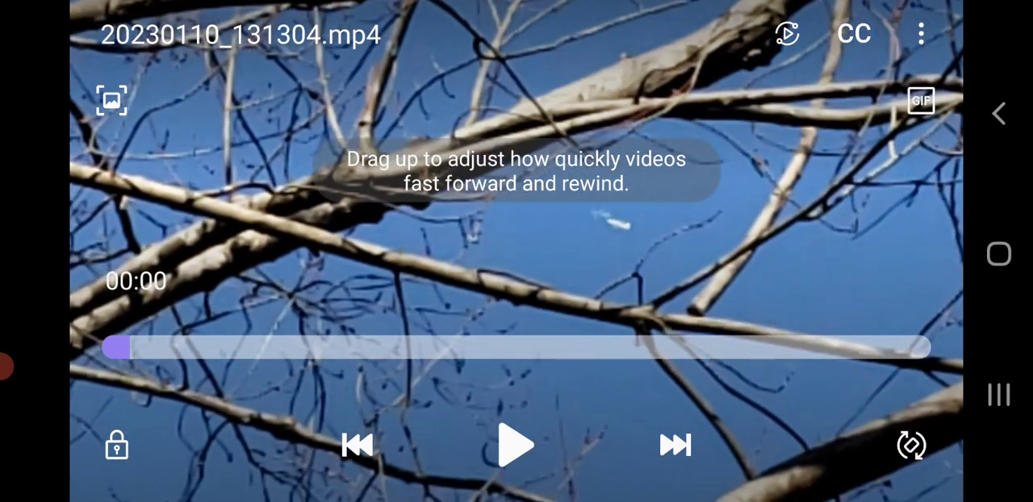
drag(130, 347, 134, 347)
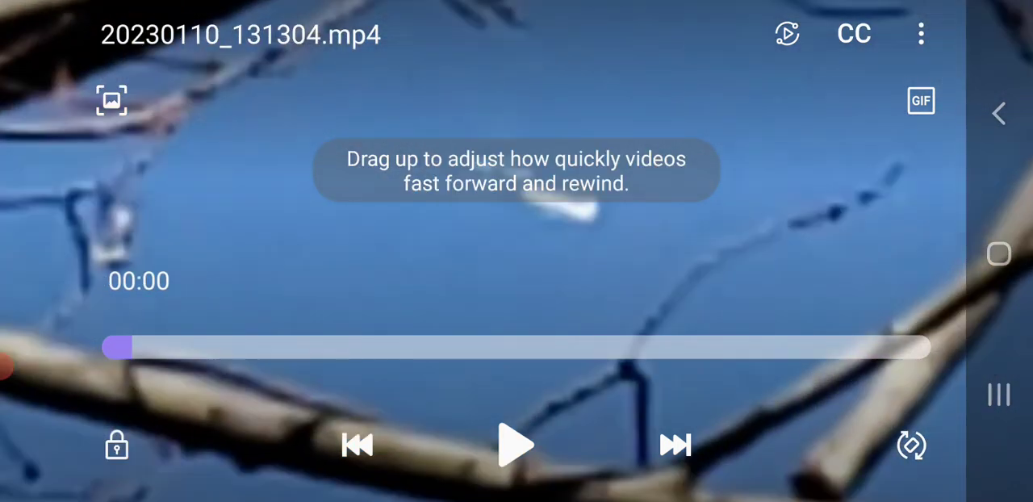
Nudge the zoomed clip between 00:00 and 00:01, then drag it to about 00:17.
drag(132, 347, 129, 347)
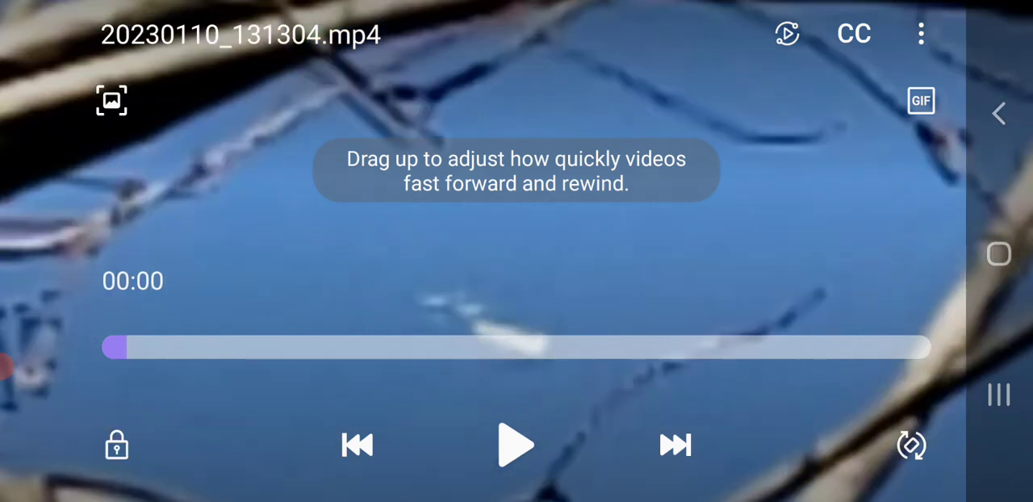
drag(129, 347, 129, 347)
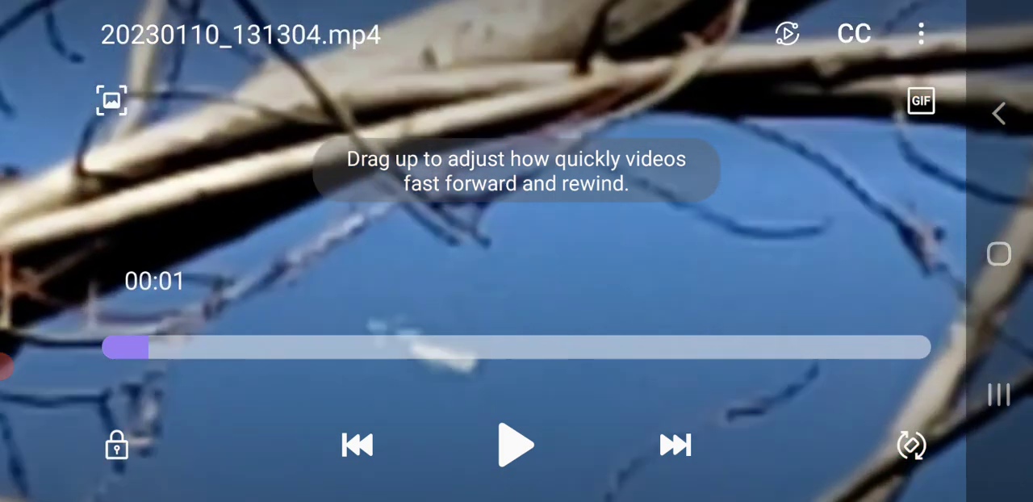
mouse_move(141, 347)
mouse_down()
mouse_move(115, 347)
mouse_move(139, 347)
mouse_up()
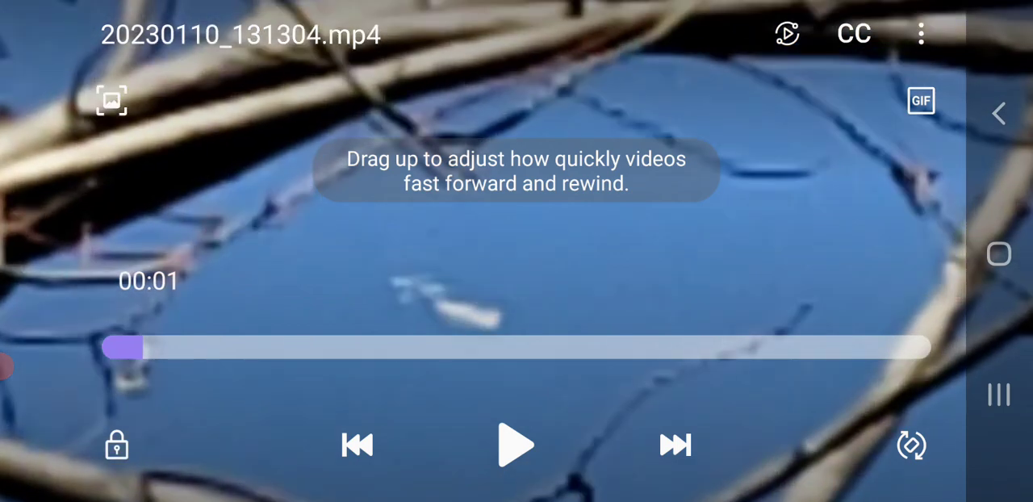
mouse_move(139, 347)
mouse_down()
mouse_move(116, 347)
mouse_move(798, 347)
mouse_up()
Leave the player and swipe to the next gallery item, 20230110_131445.mp4.
click(999, 113)
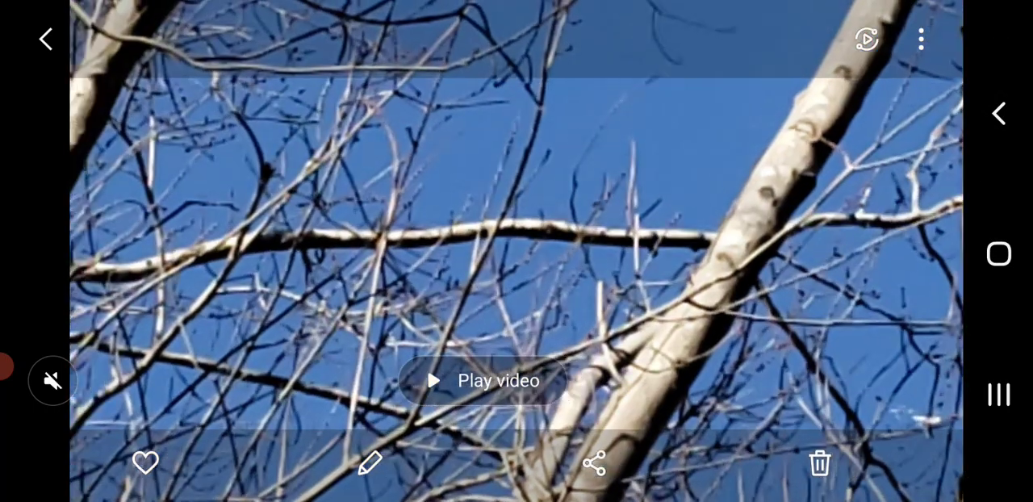
drag(726, 250, 242, 250)
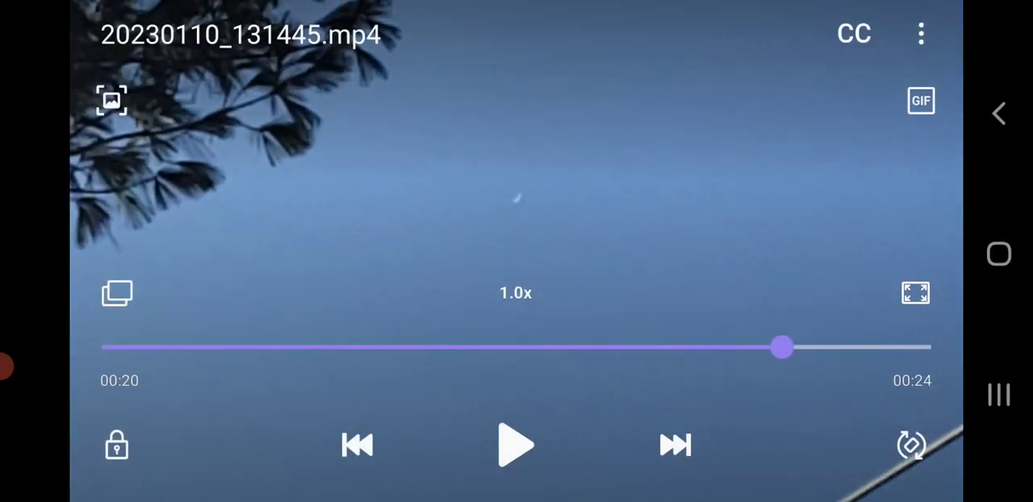
Dismiss the storage warning, return to 20230110_131304.mp4 and scrub it to 00:01.
click(1000, 113)
click(357, 449)
mouse_move(322, 242)
mouse_down()
mouse_move(726, 242)
mouse_move(242, 242)
mouse_move(727, 242)
mouse_up()
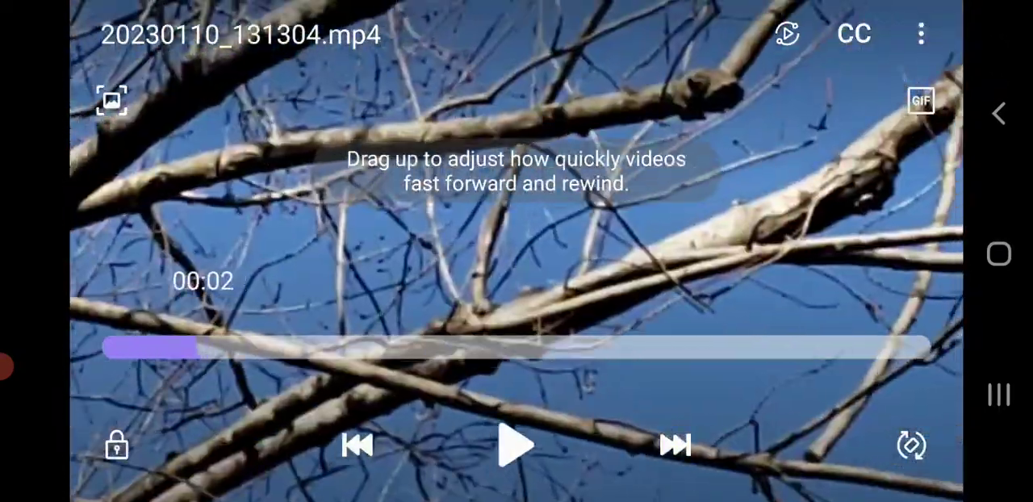
mouse_move(201, 347)
mouse_down()
mouse_move(212, 347)
mouse_move(115, 348)
mouse_move(147, 347)
mouse_up()
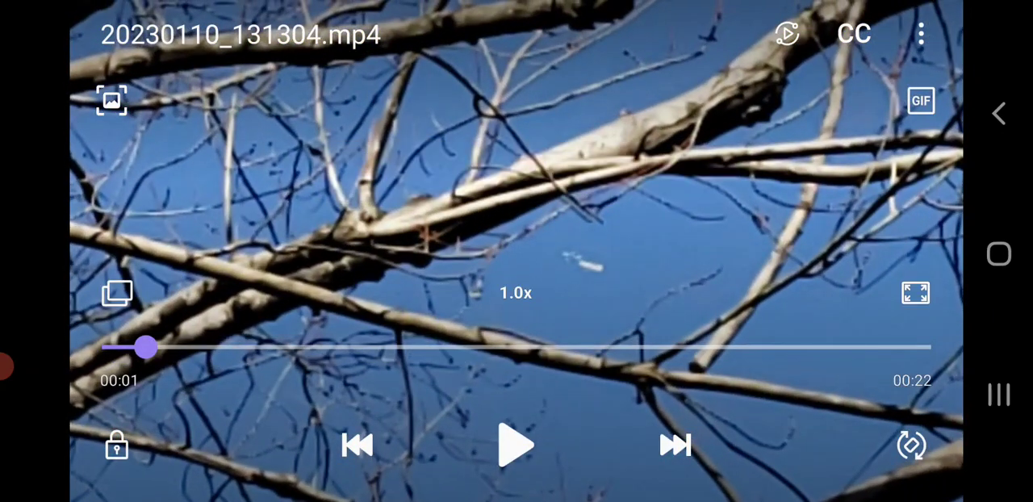